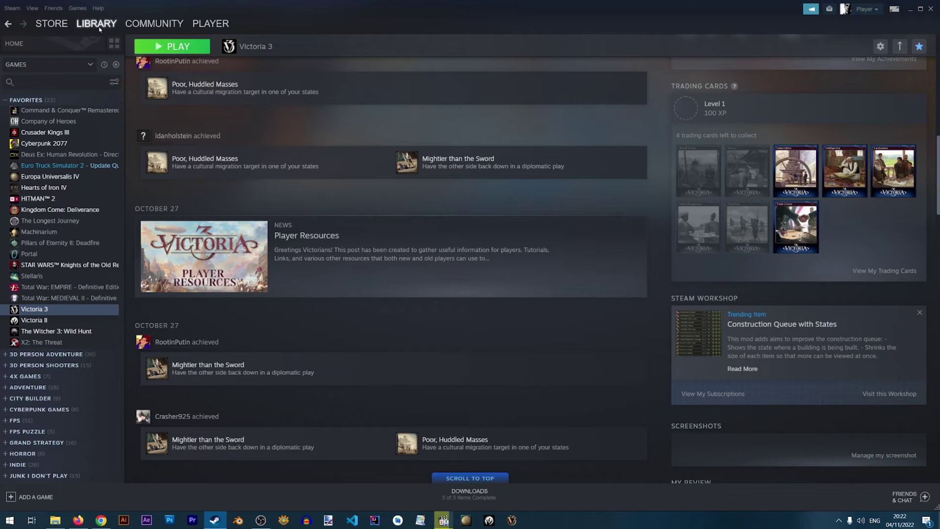
Open Victoria 3's install folder through its Steam Properties, Local Files, Browse.
right_click(59, 312)
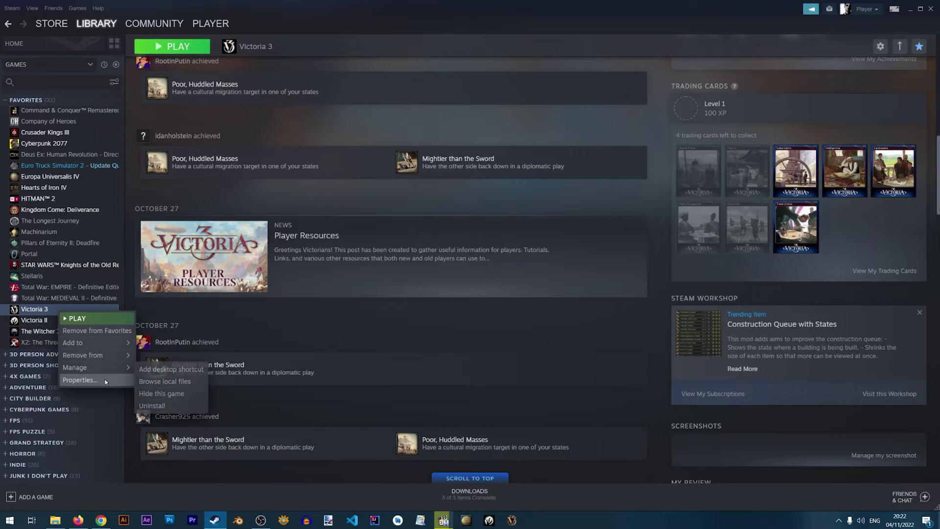
click(80, 380)
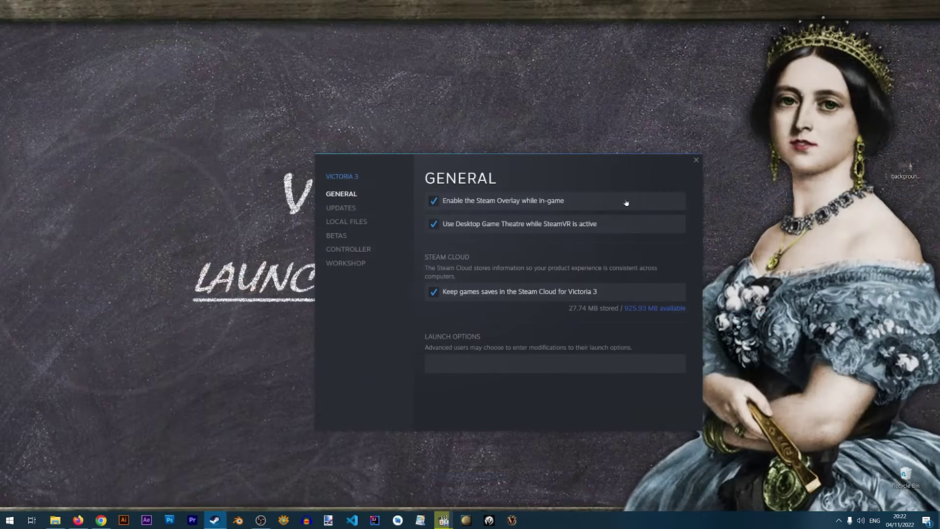
click(362, 224)
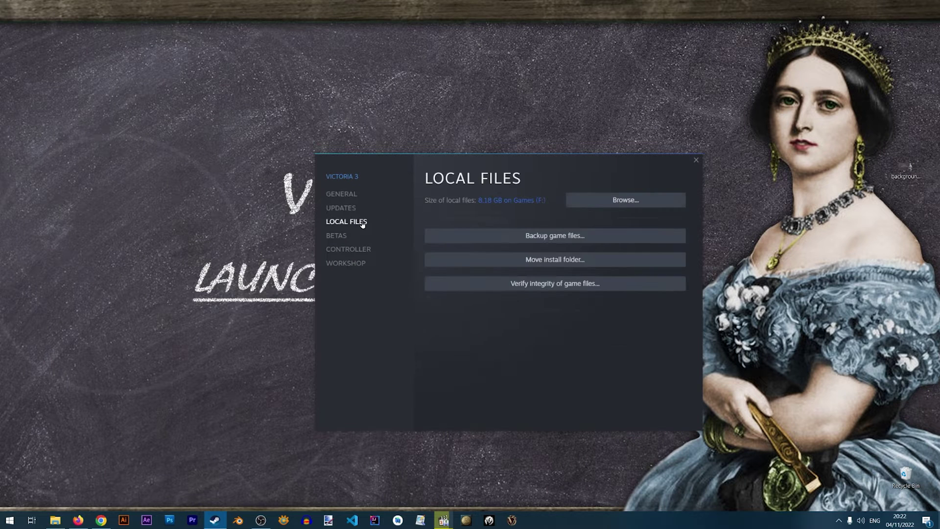
click(625, 204)
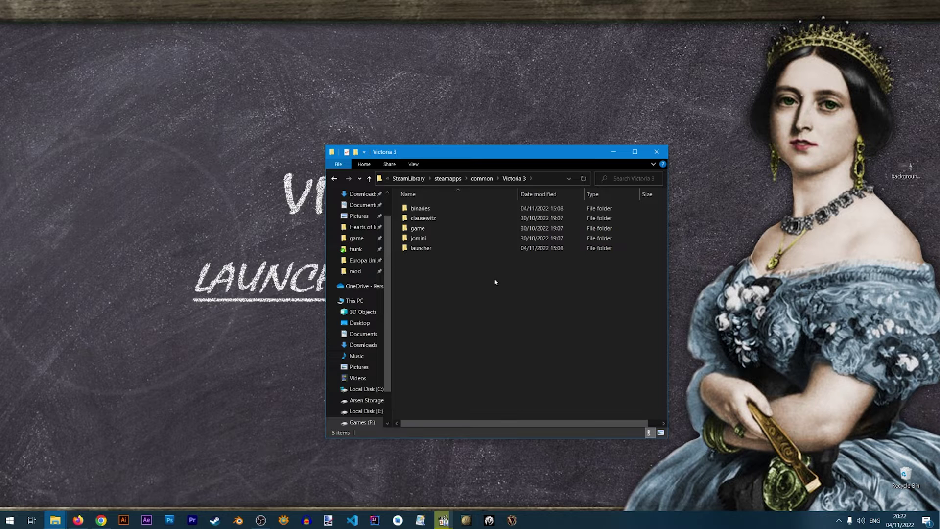
Create a desktop shortcut to binaries\victoria3.exe and place it above the Victoria 3 title.
double_click(434, 209)
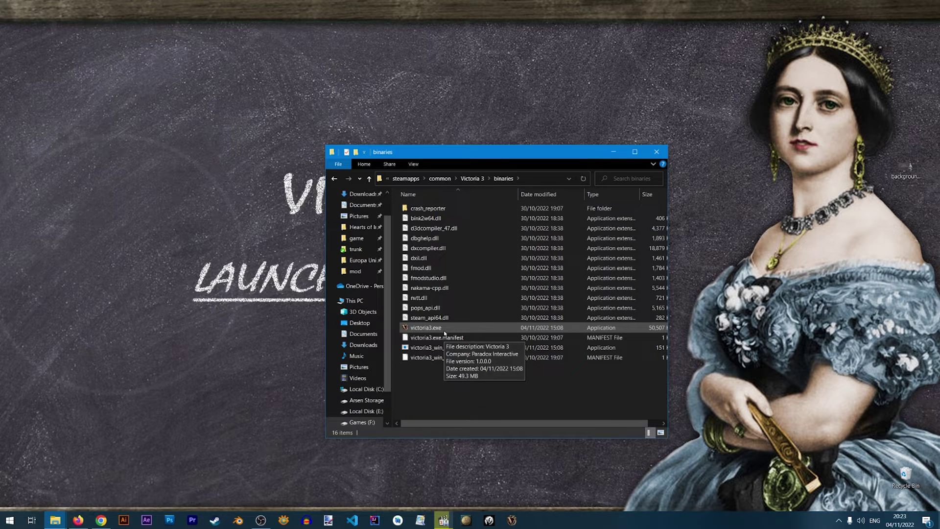
right_click(437, 328)
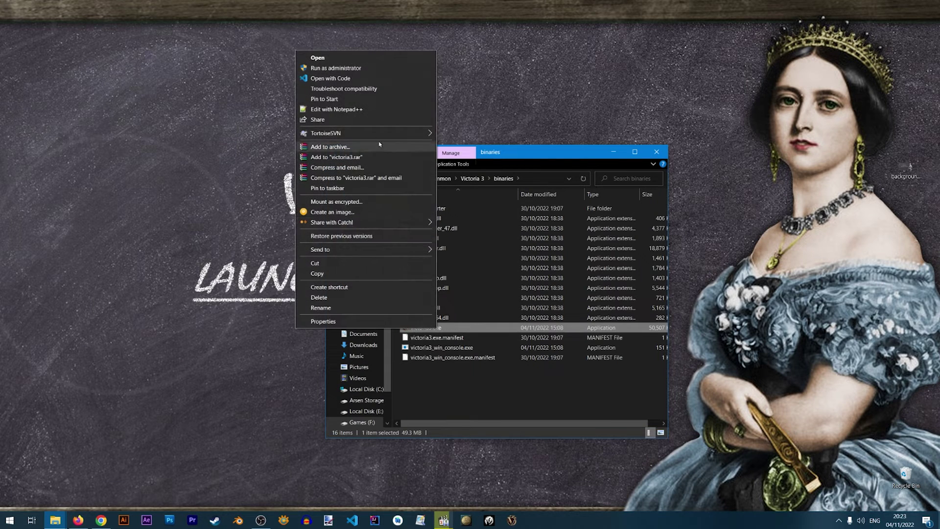
mouse_move(330, 250)
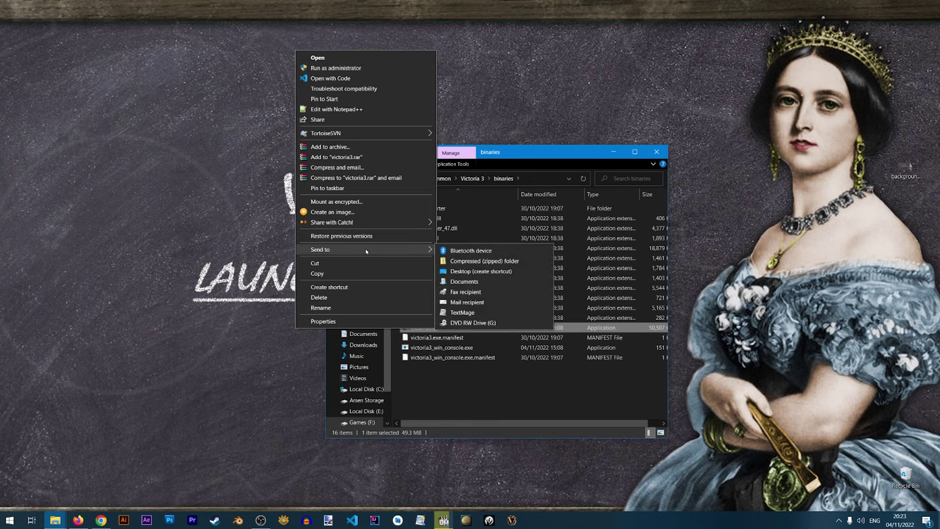
click(480, 271)
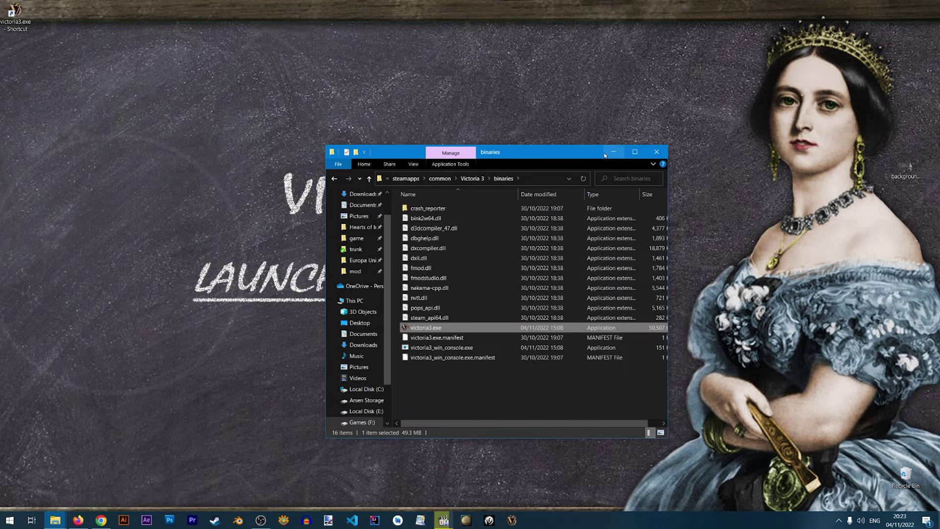
click(657, 151)
drag(32, 14, 404, 121)
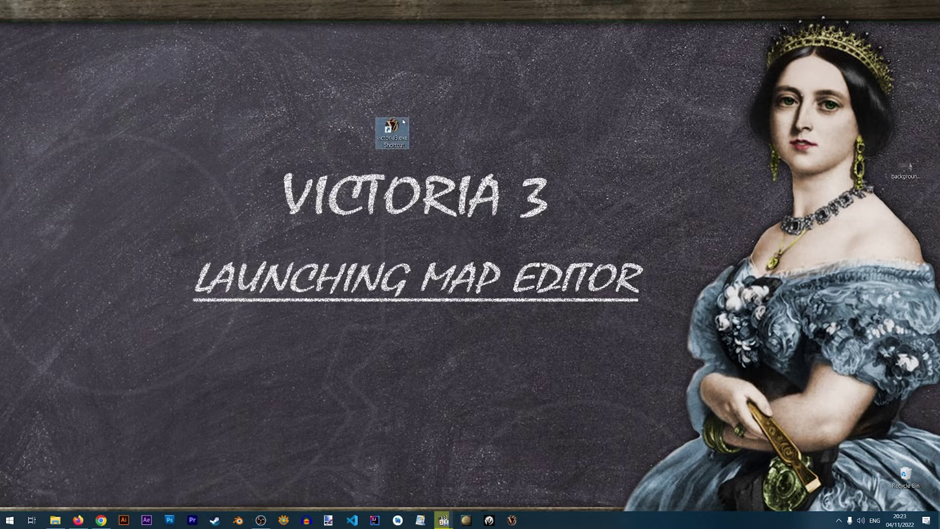
Append -mapeditor to the victoria3.exe shortcut's Target field and save the properties.
right_click(391, 127)
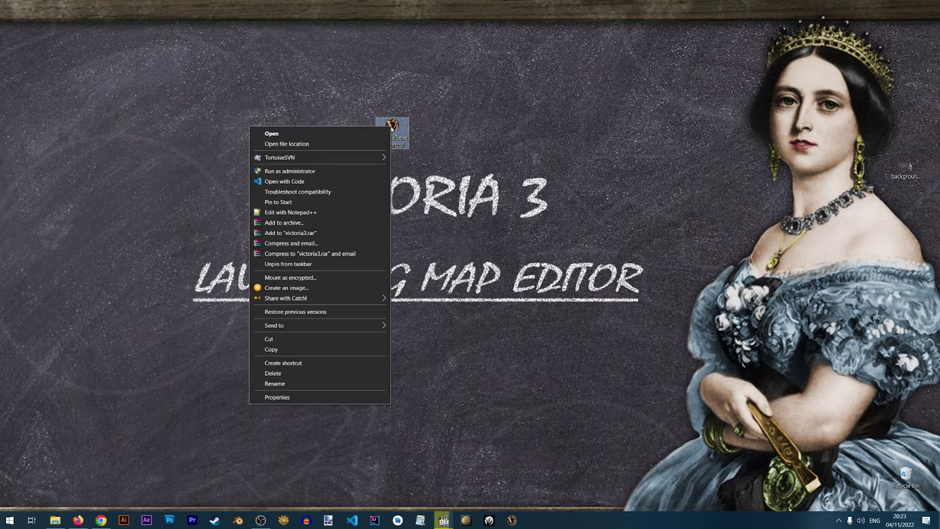
click(338, 396)
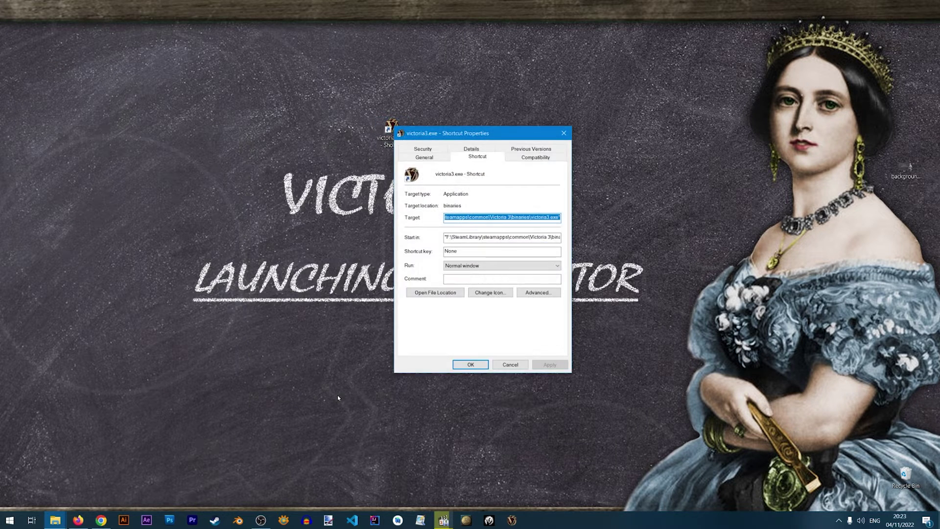
drag(451, 140, 365, 192)
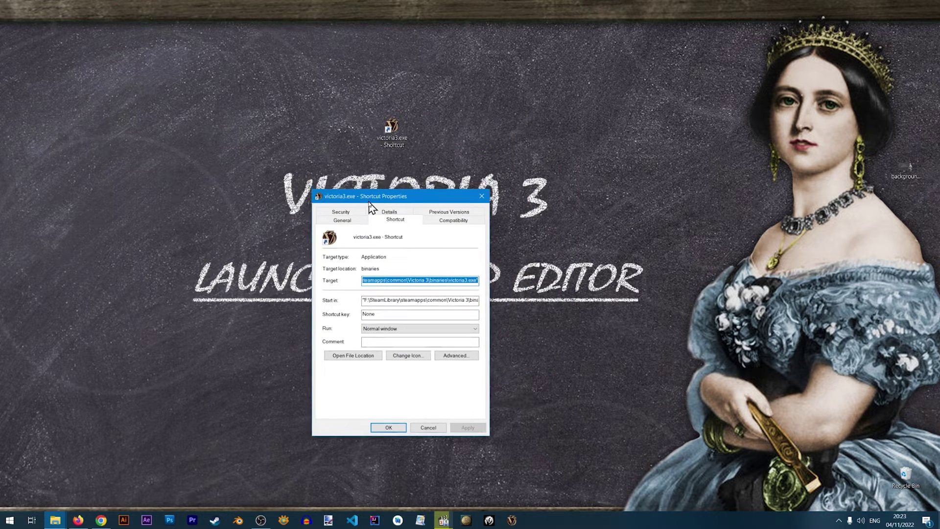
click(467, 269)
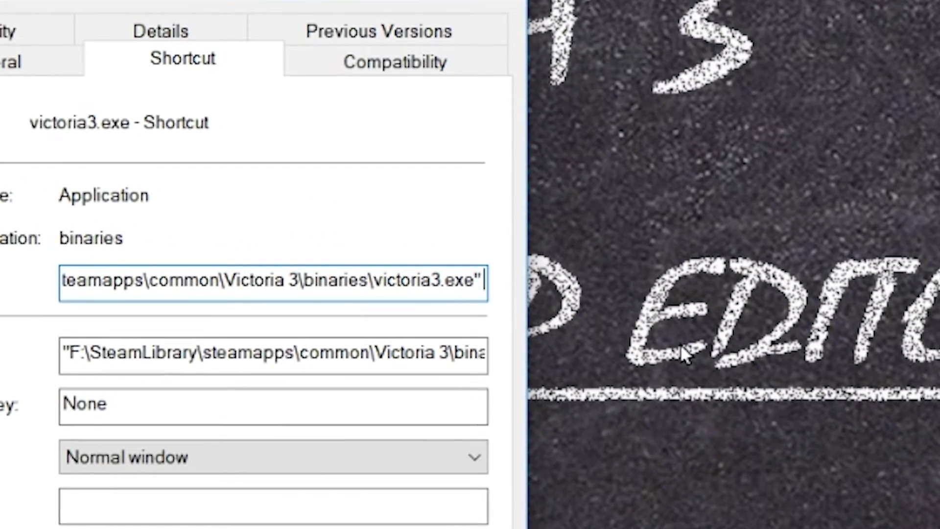
text(-)
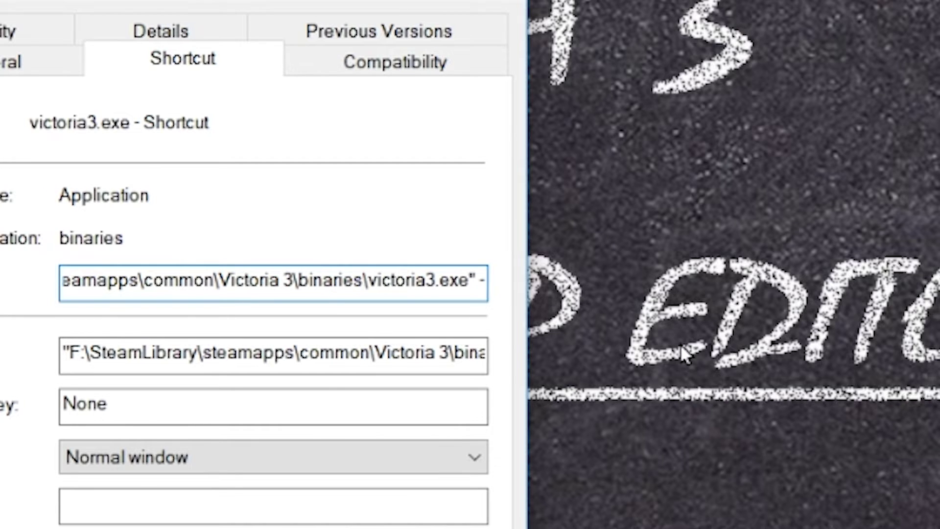
text(map)
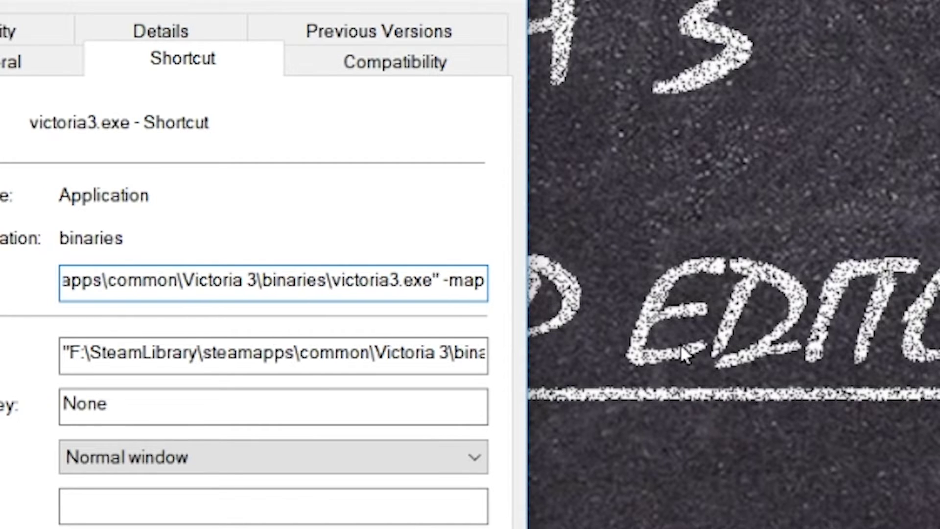
text(edi)
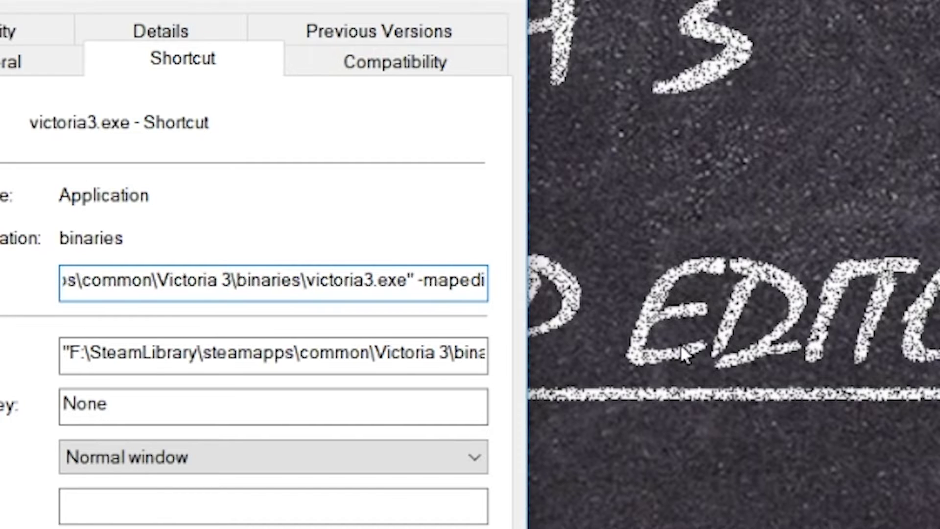
text(tor)
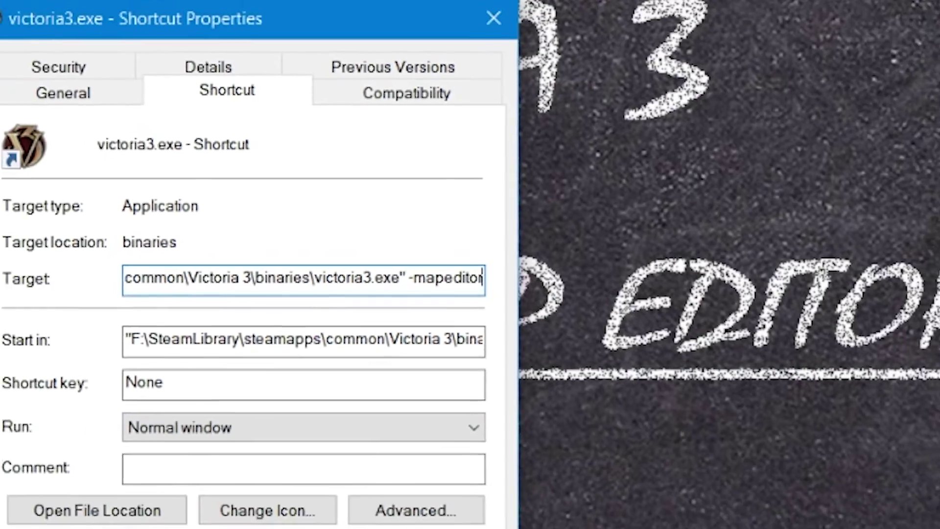
key(Return)
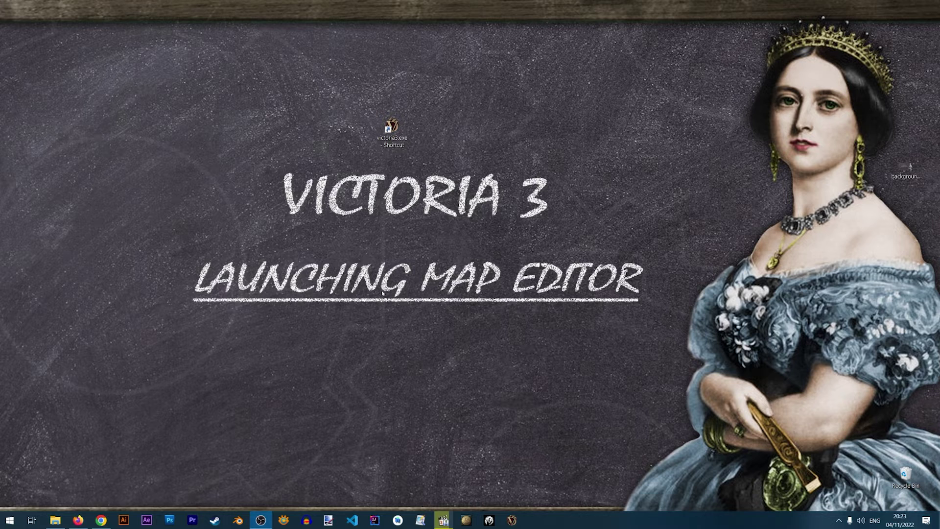
Pan and zoom the editor's world map from Australia over to Europe.
right_click(215, 520)
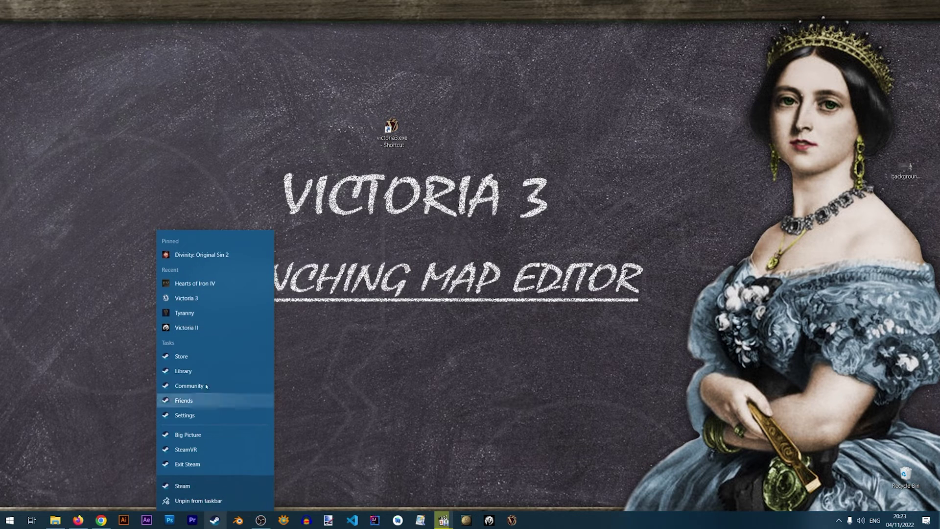
click(659, 342)
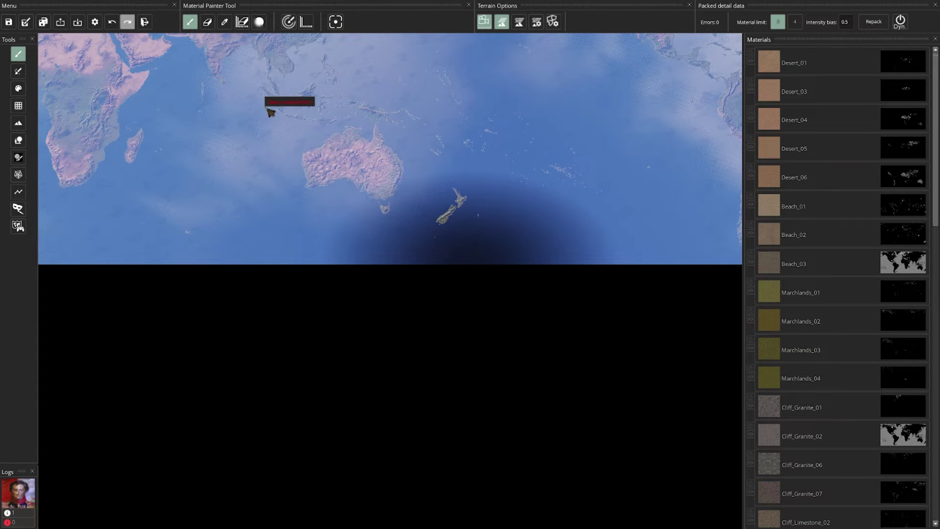
drag(275, 114, 552, 388)
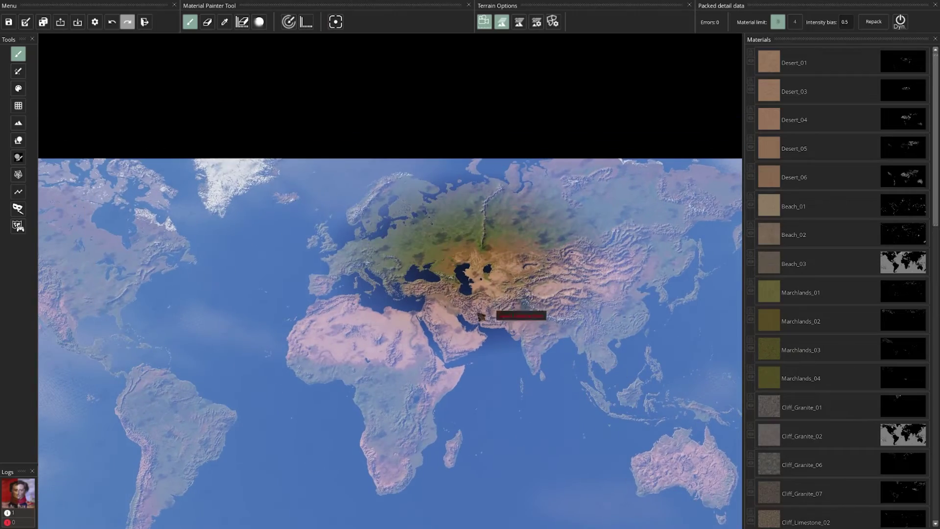
scroll(333, 255, up, 5)
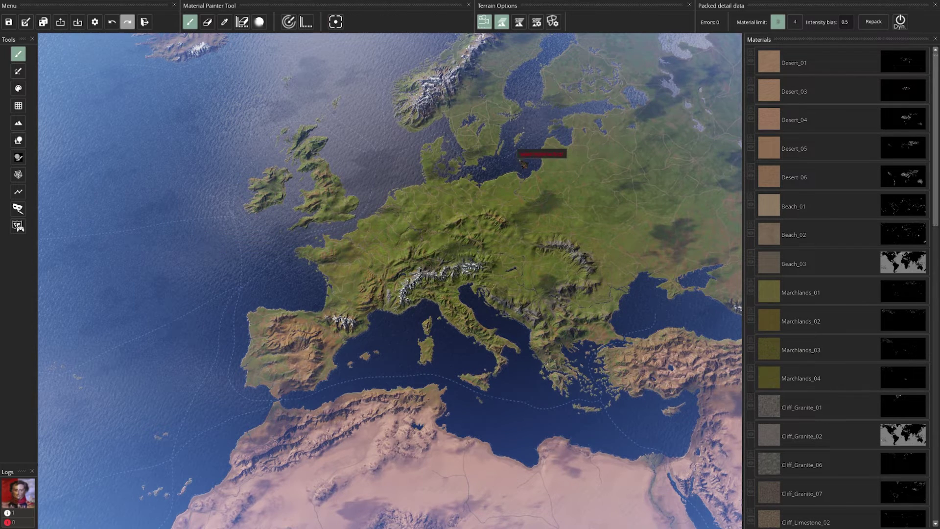
Sample materials south of Greece, showing a near-even Cliff_Granite_02 and Beach_03 blend, and exit.
key(w)
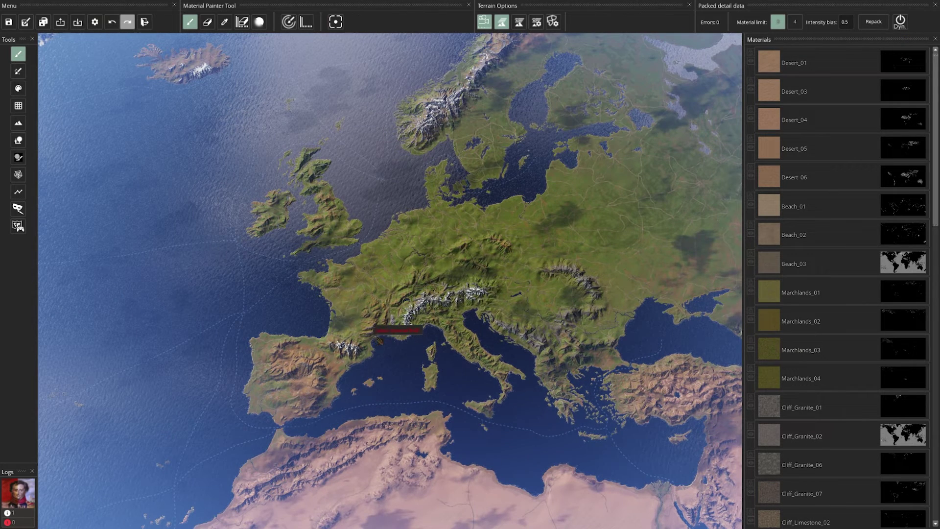
click(150, 28)
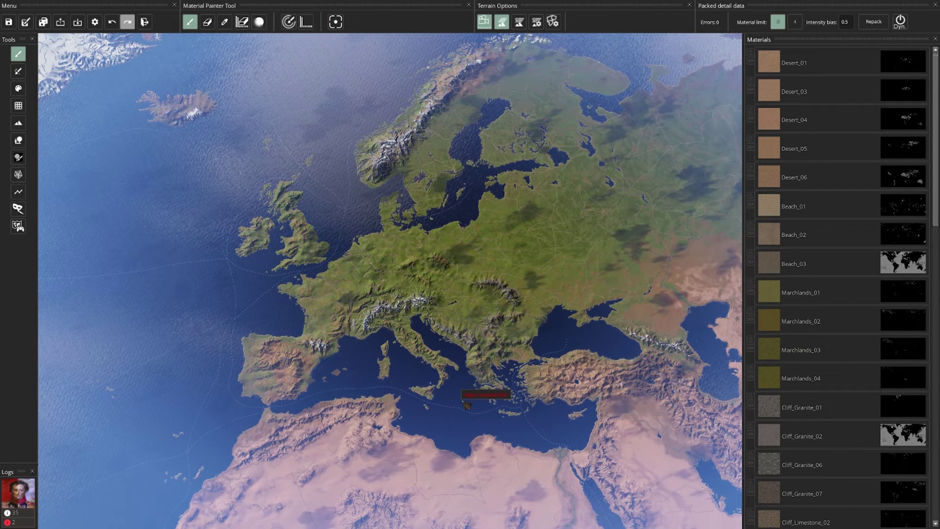
key(i)
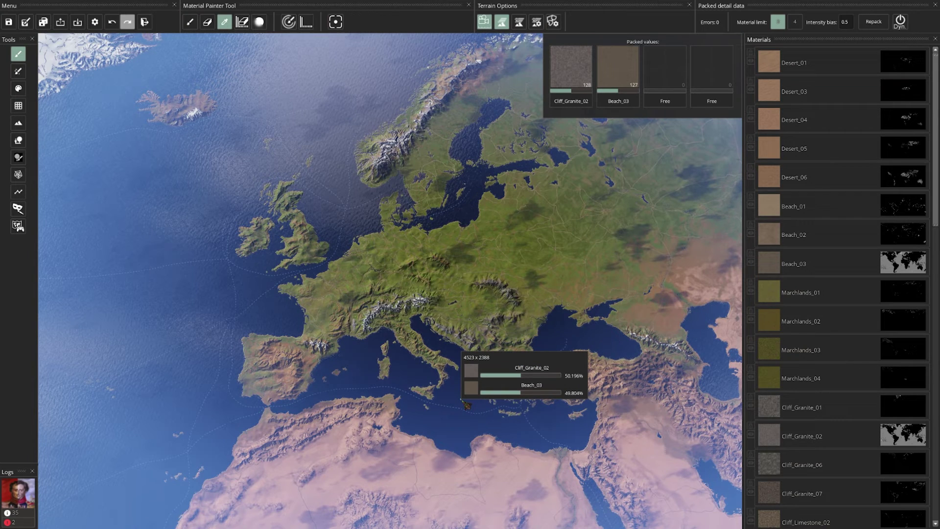